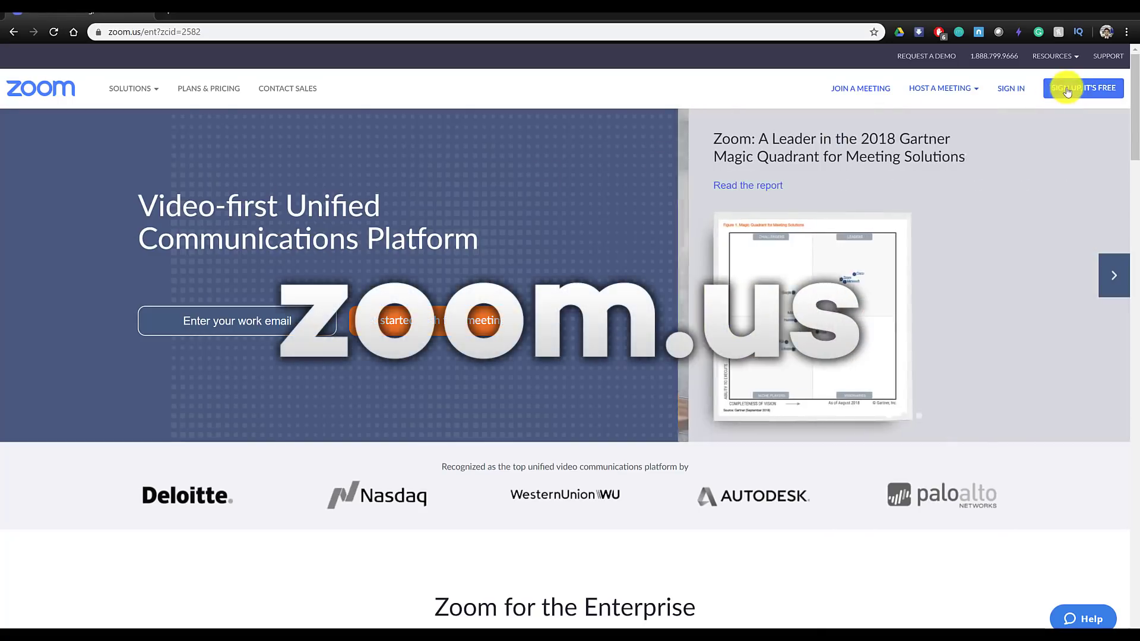
Sign up for a free Zoom account by submitting a work email address.
left_click(1068, 90)
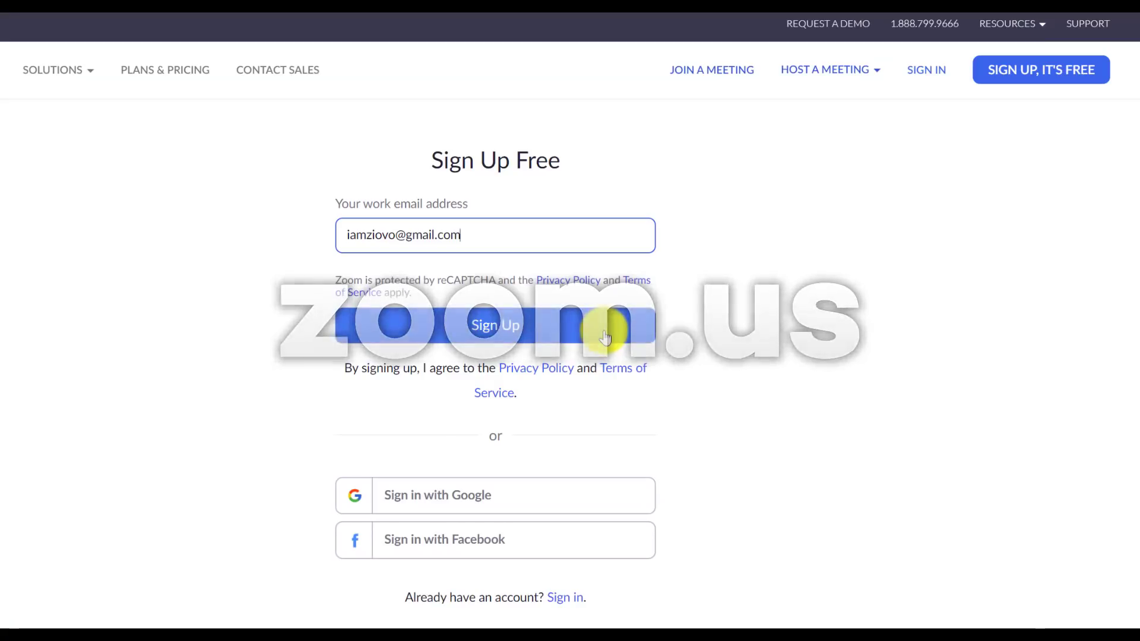
left_click(605, 336)
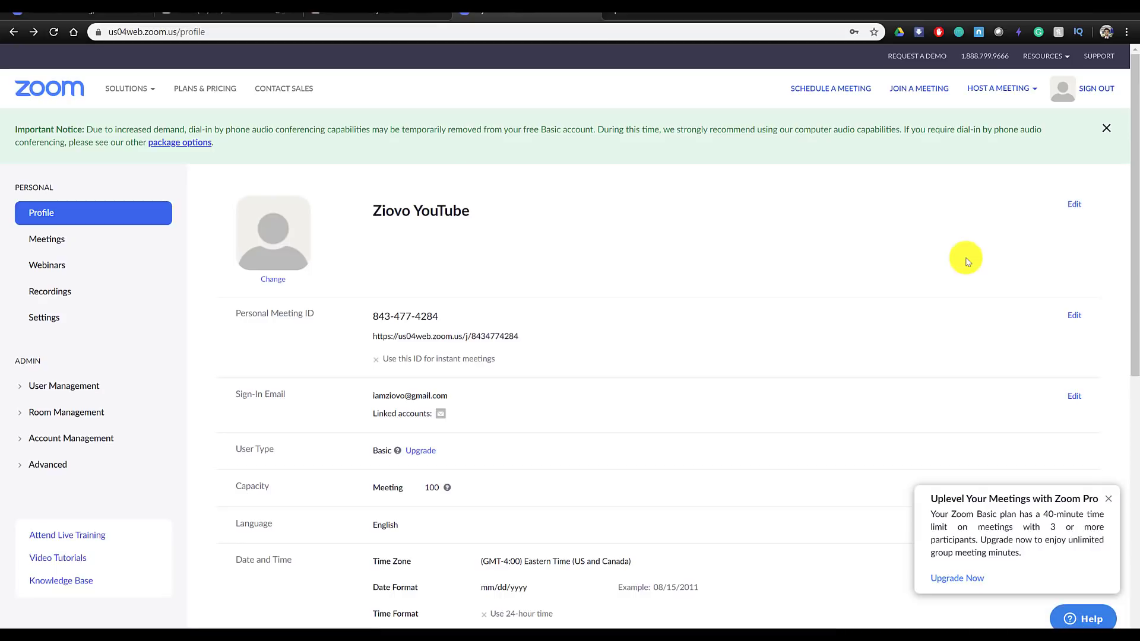
Host a new meeting with video on from the website header's Host a Meeting menu.
left_click(999, 89)
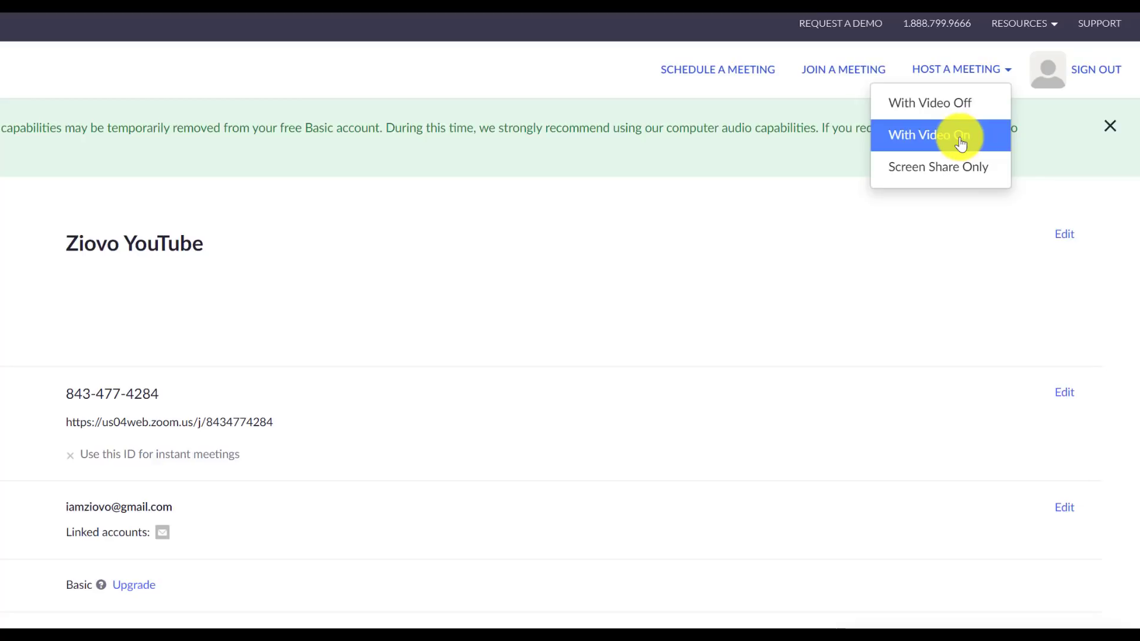
left_click(961, 144)
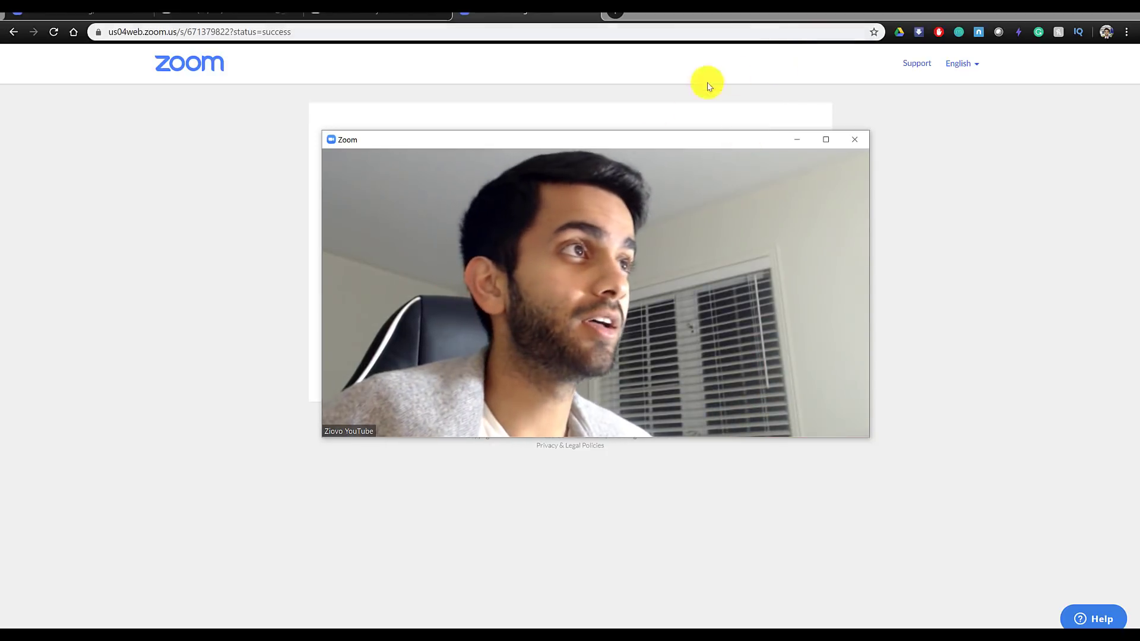
Stop the host's webcam video so the name card shows.
mouse_move(579, 228)
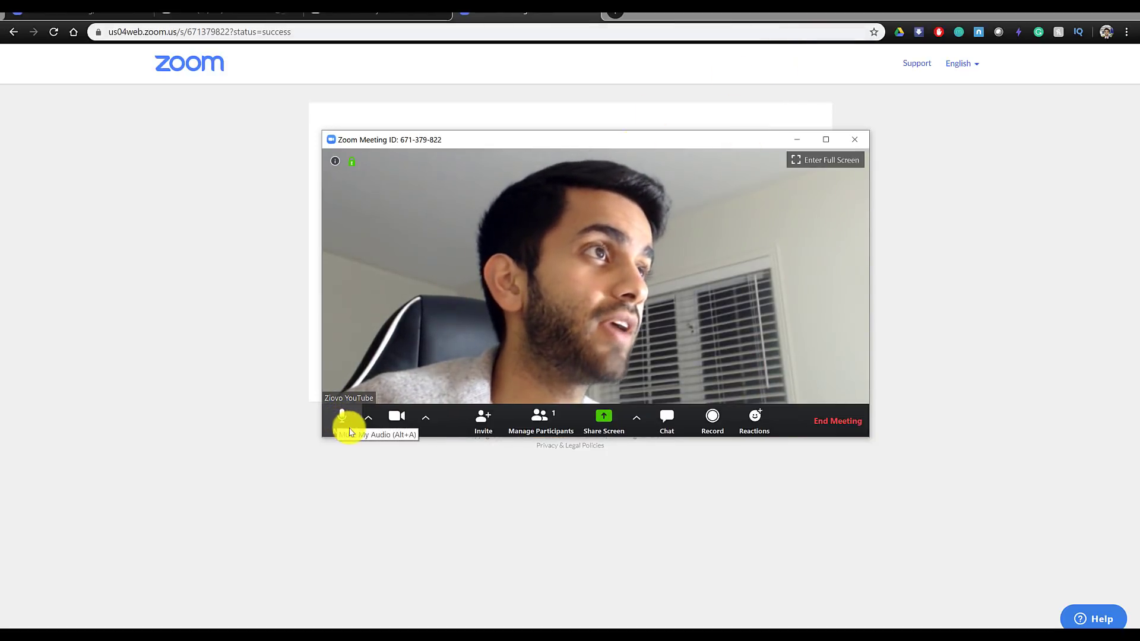
left_click(397, 425)
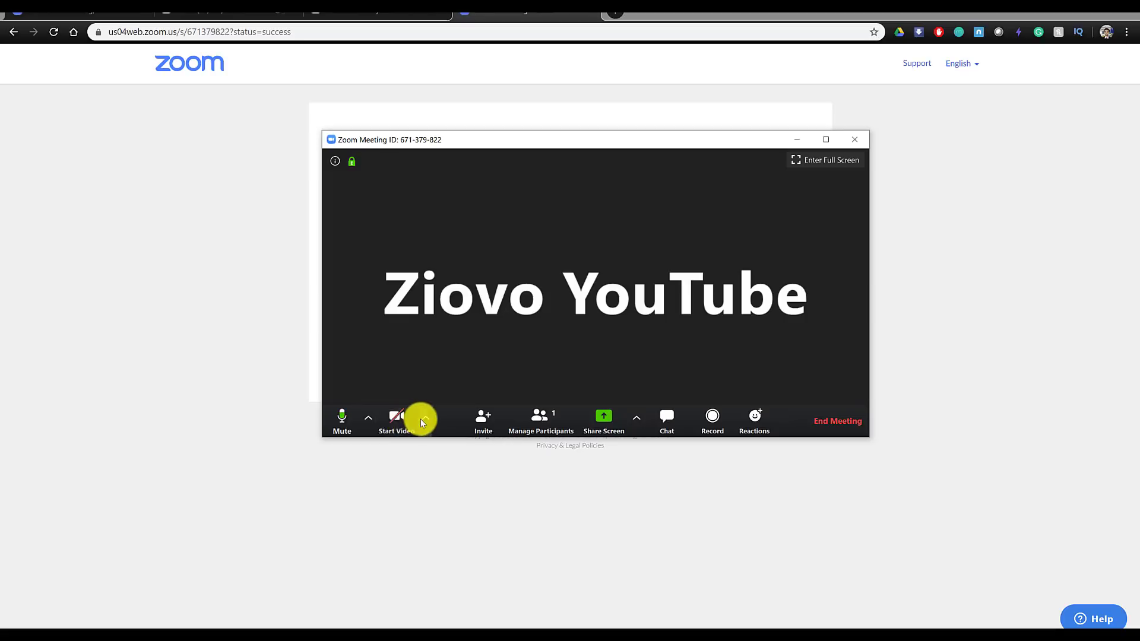
left_click(364, 418)
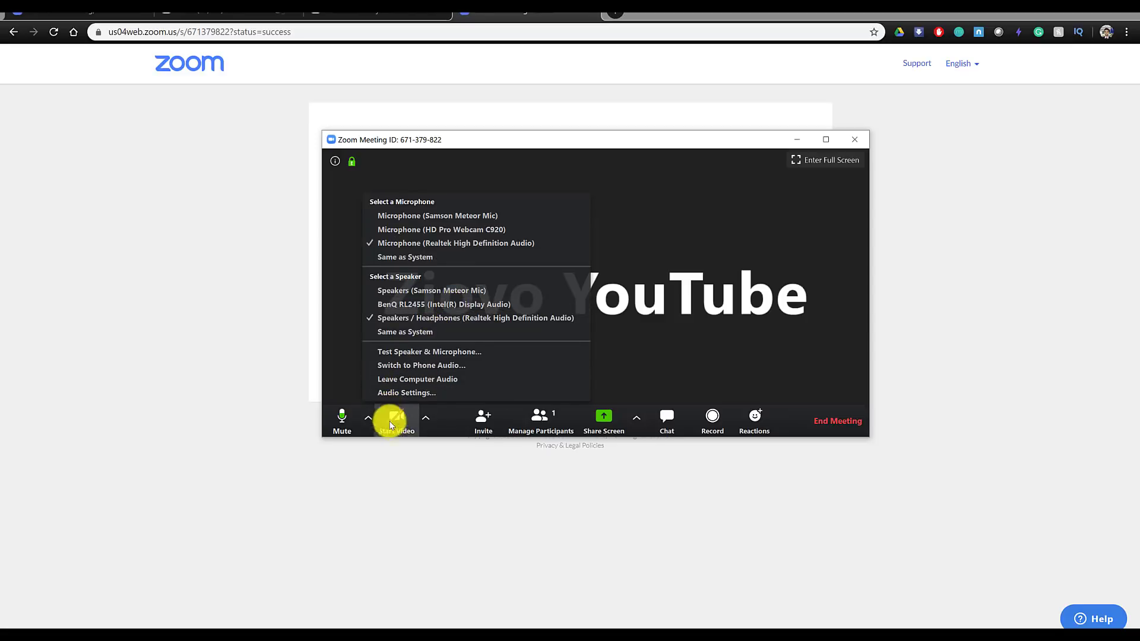
left_click(424, 415)
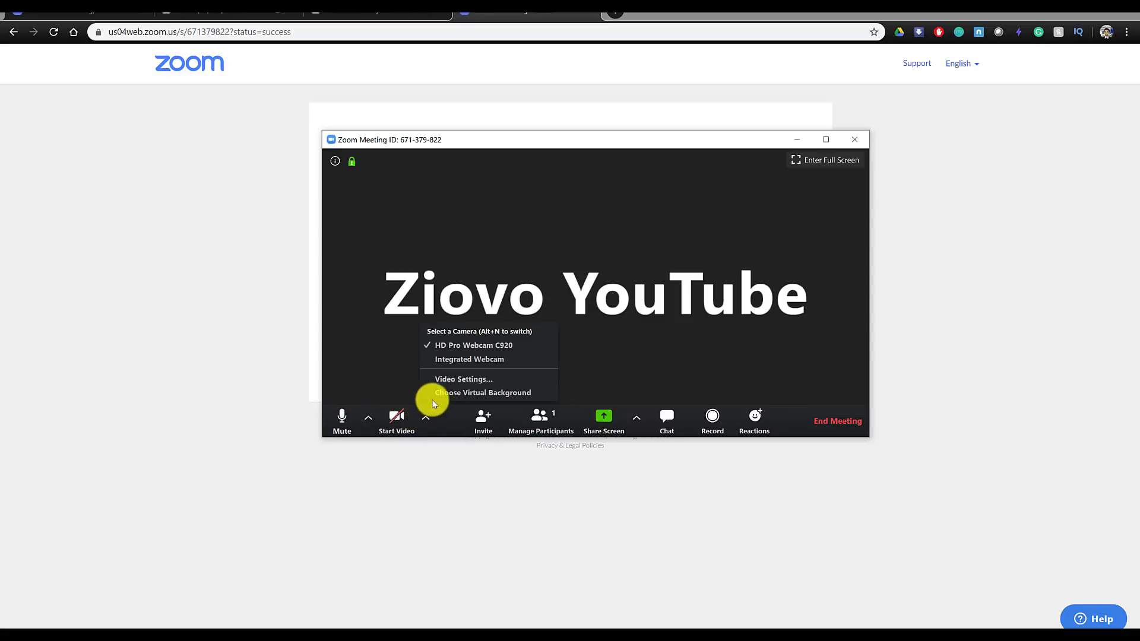
left_click(450, 381)
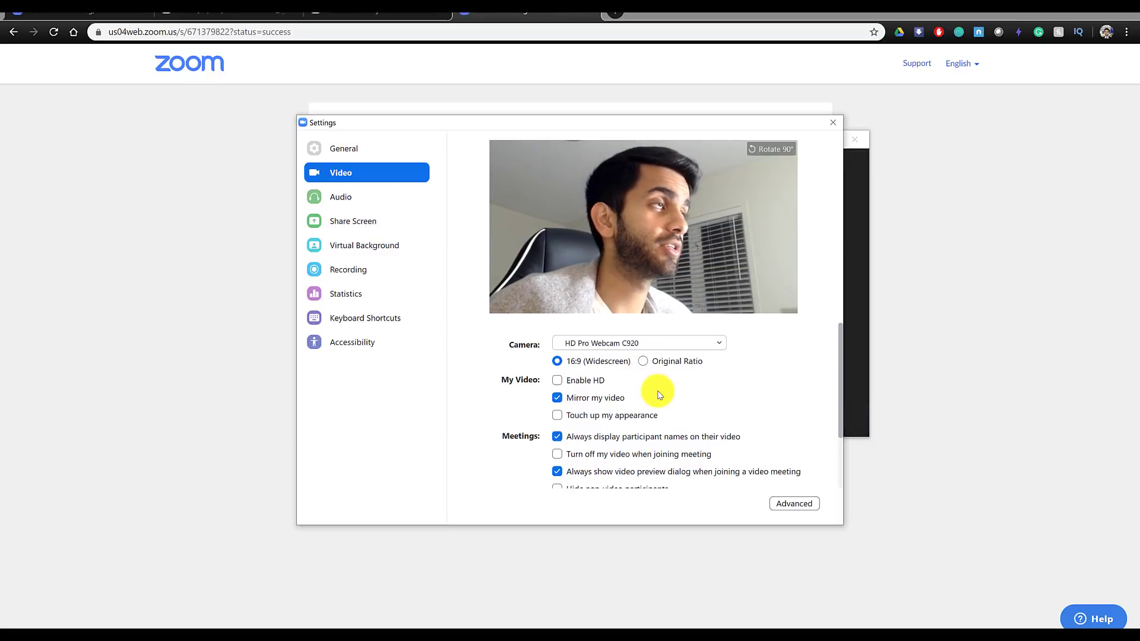
scroll(658, 395, "down", 1)
scroll(659, 394, "down", 1)
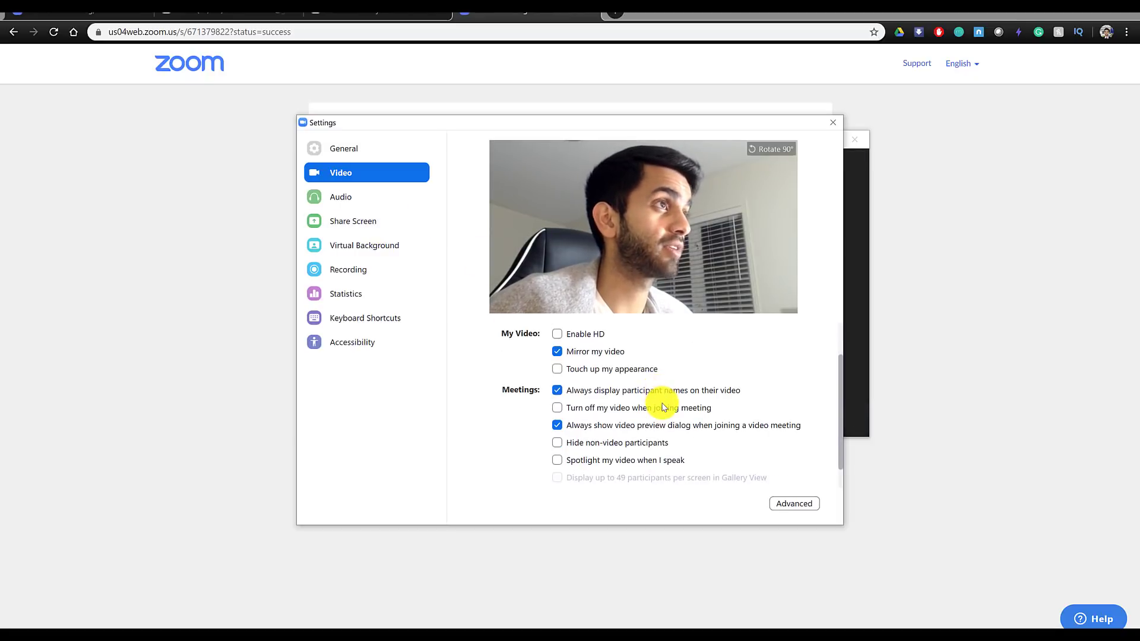
scroll(680, 419, "up", 2)
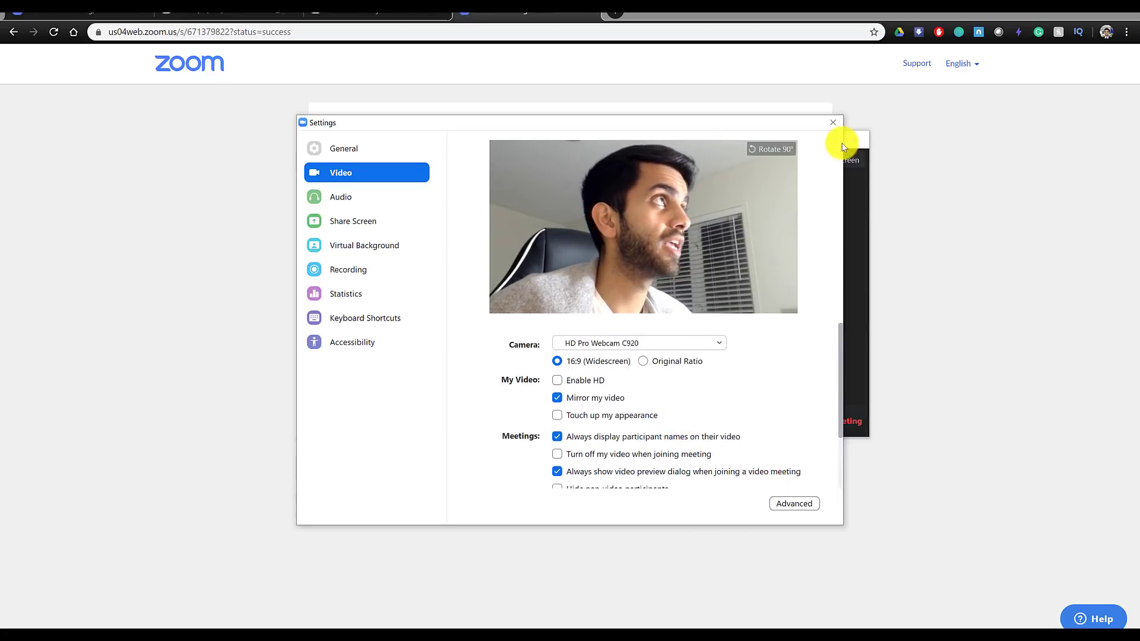
left_click(833, 126)
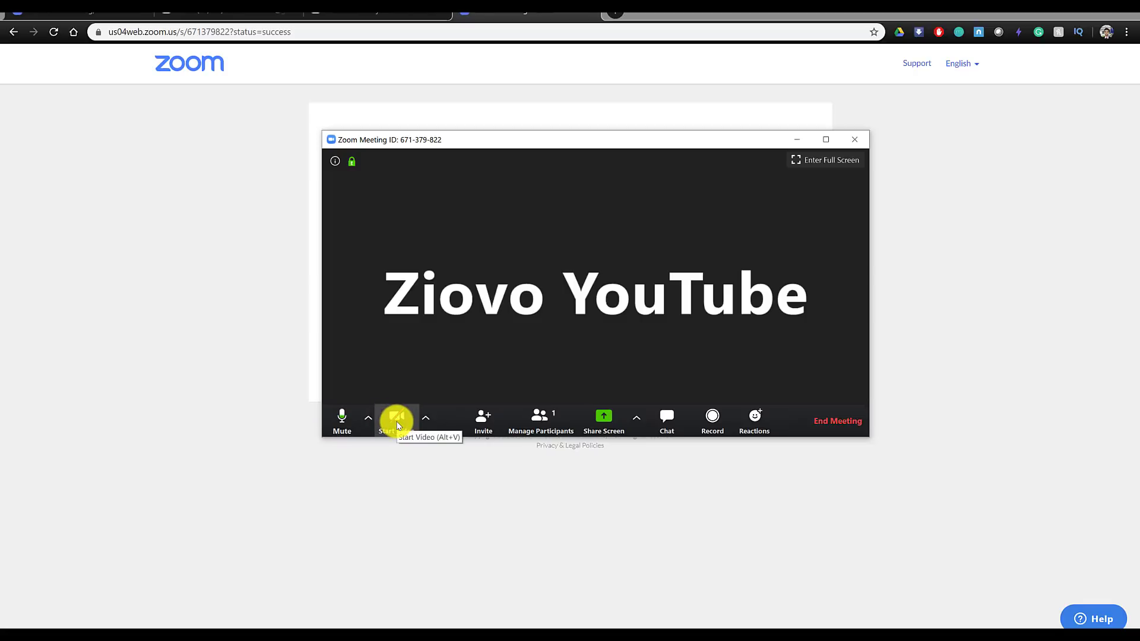
Copy the meeting's invite URL, paste it into the browser address bar, then return to Zoom.
left_click(474, 419)
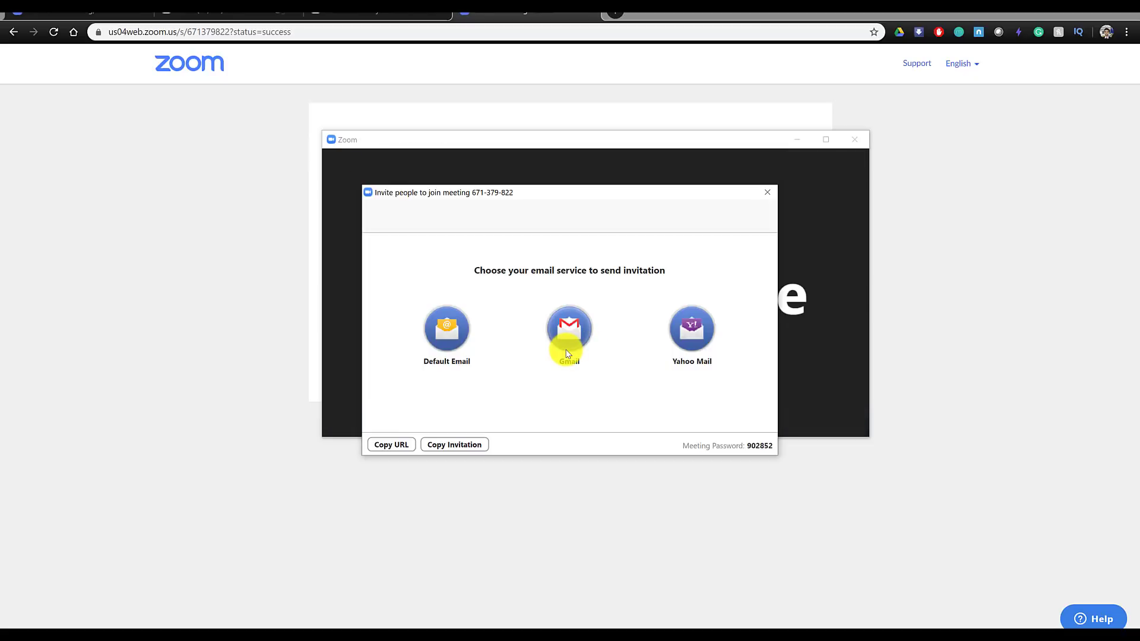
left_click(393, 445)
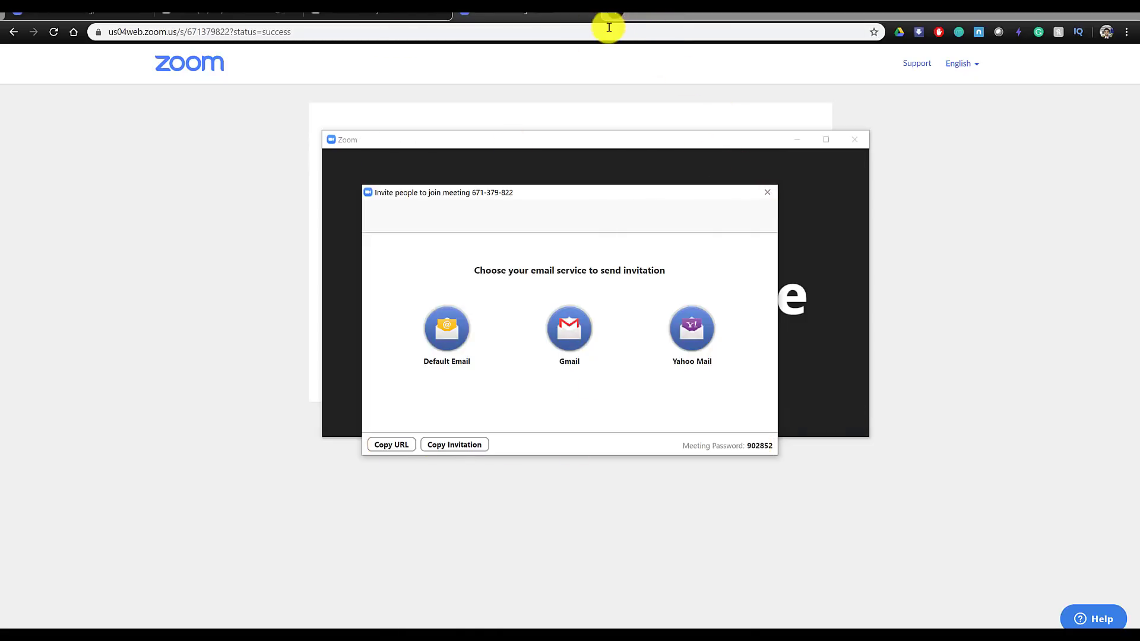
left_click(609, 28)
key("ctrl+v")
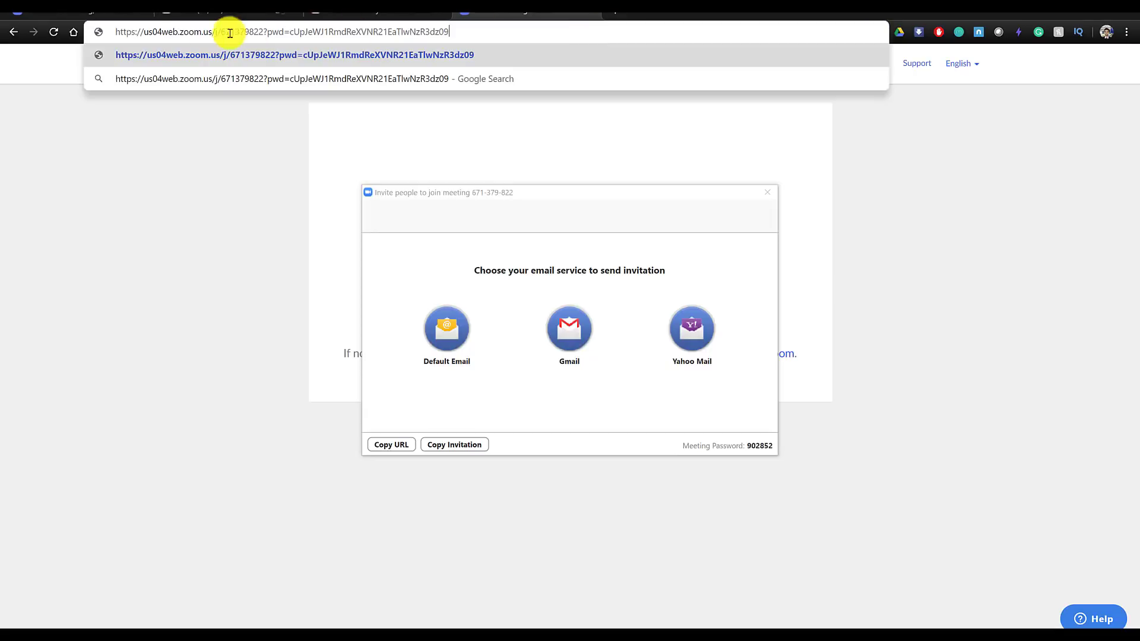
left_click_drag(132, 32, 417, 38)
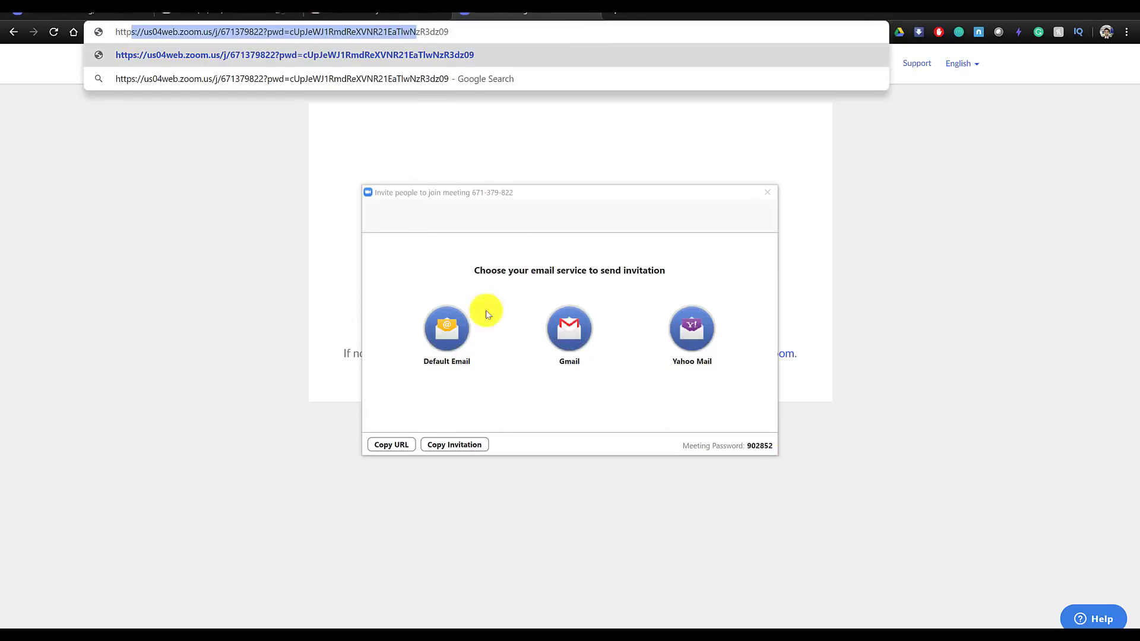
left_click(734, 263)
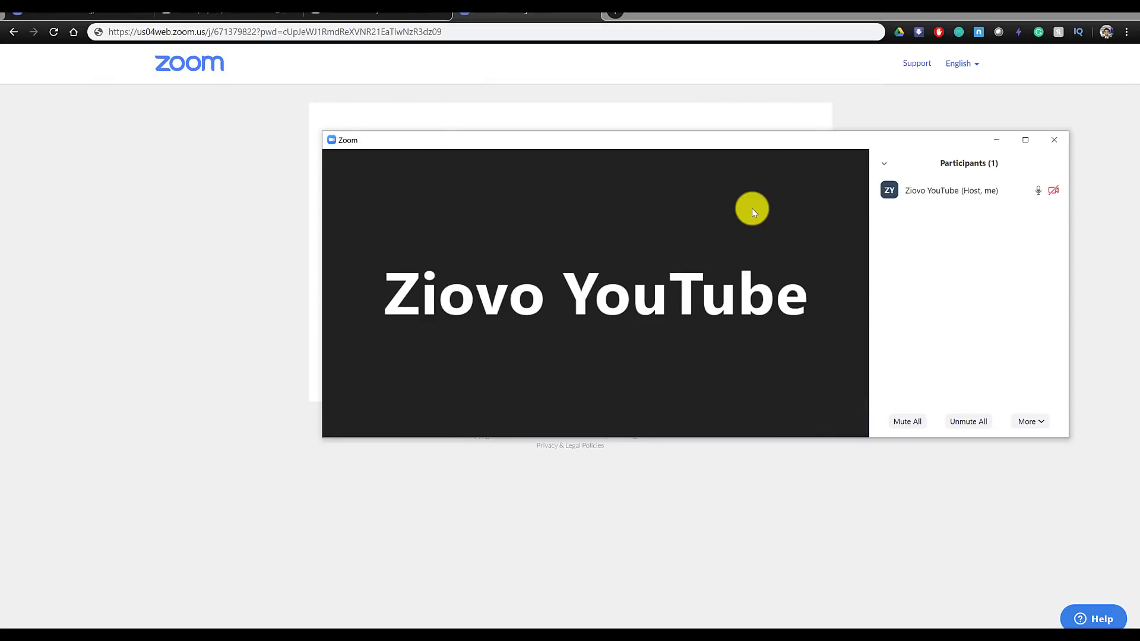
Turn on Mute Participants on Entry from the Participants panel's More menu.
left_click(542, 430)
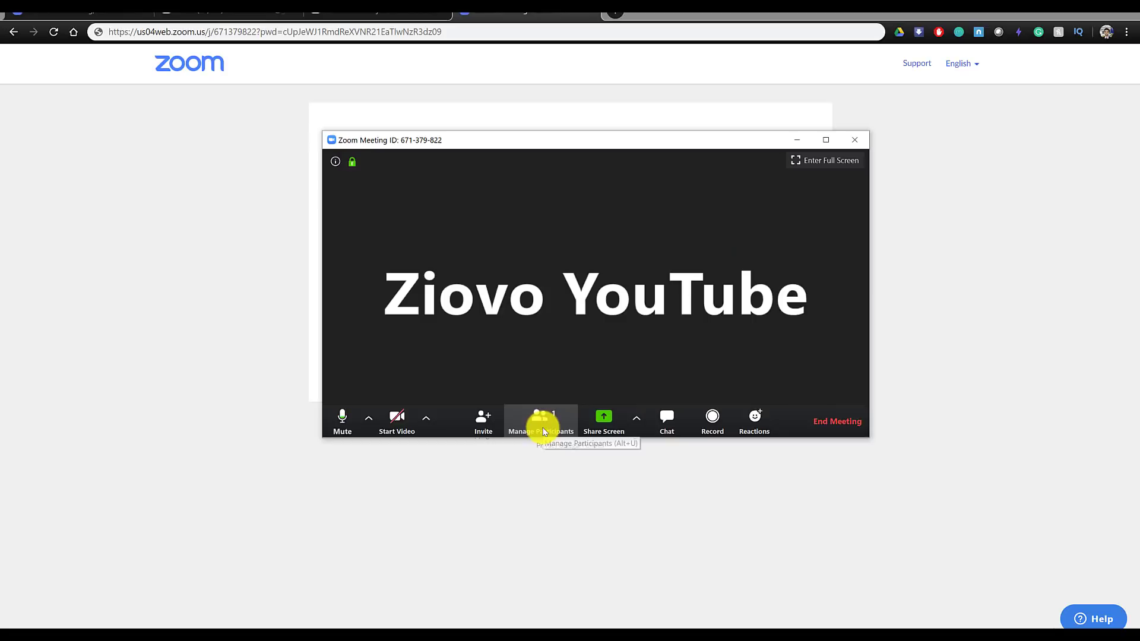
left_click(542, 430)
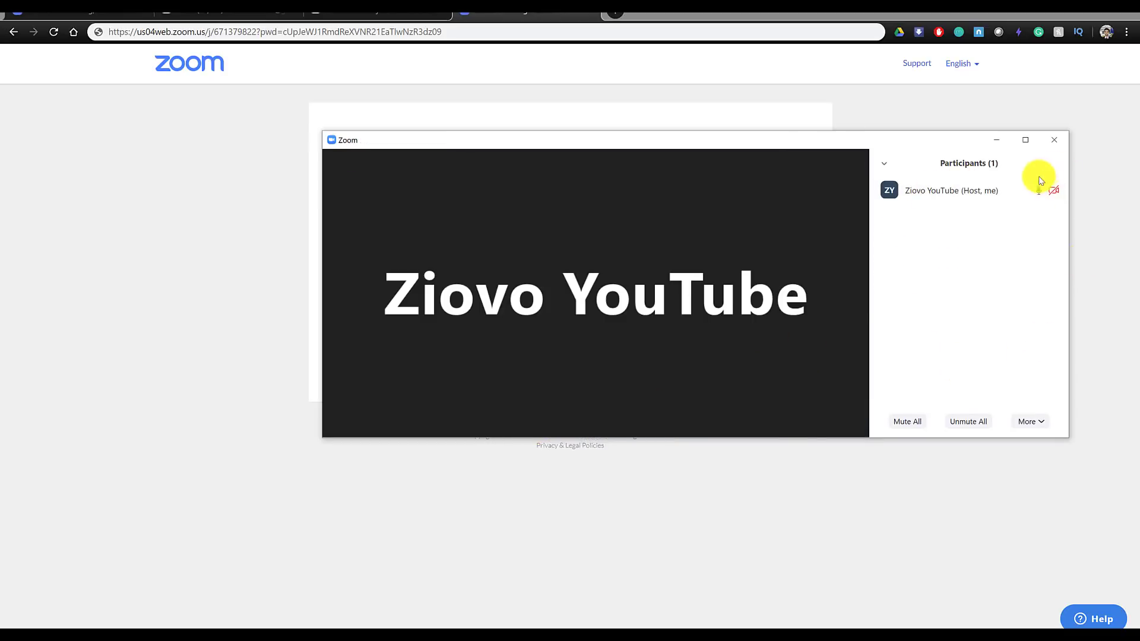
mouse_move(1041, 212)
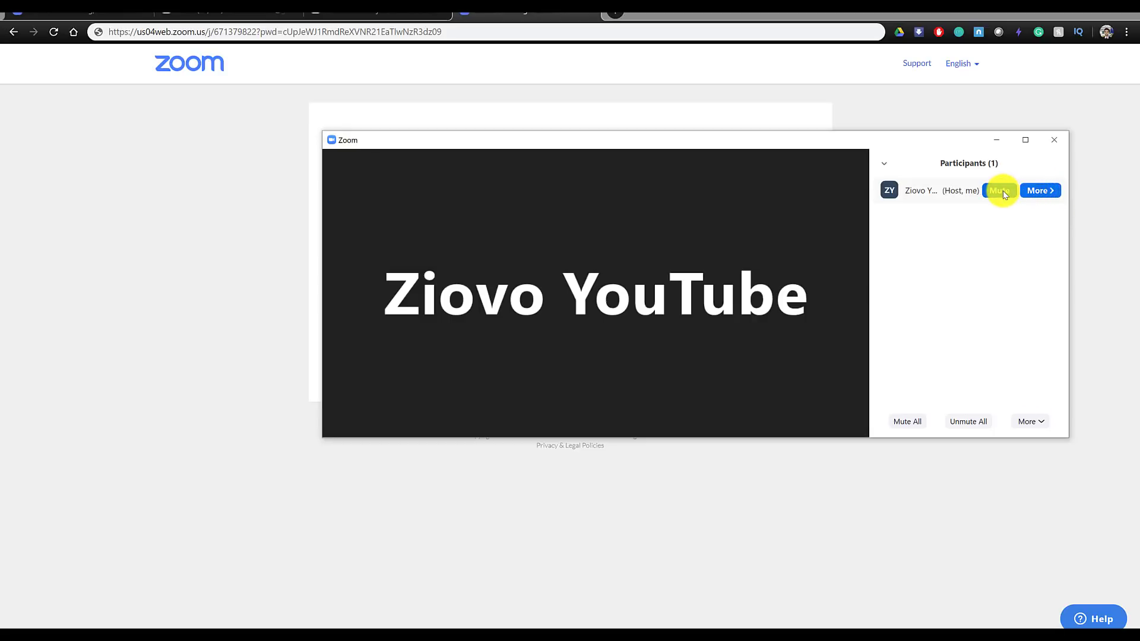
left_click(1036, 191)
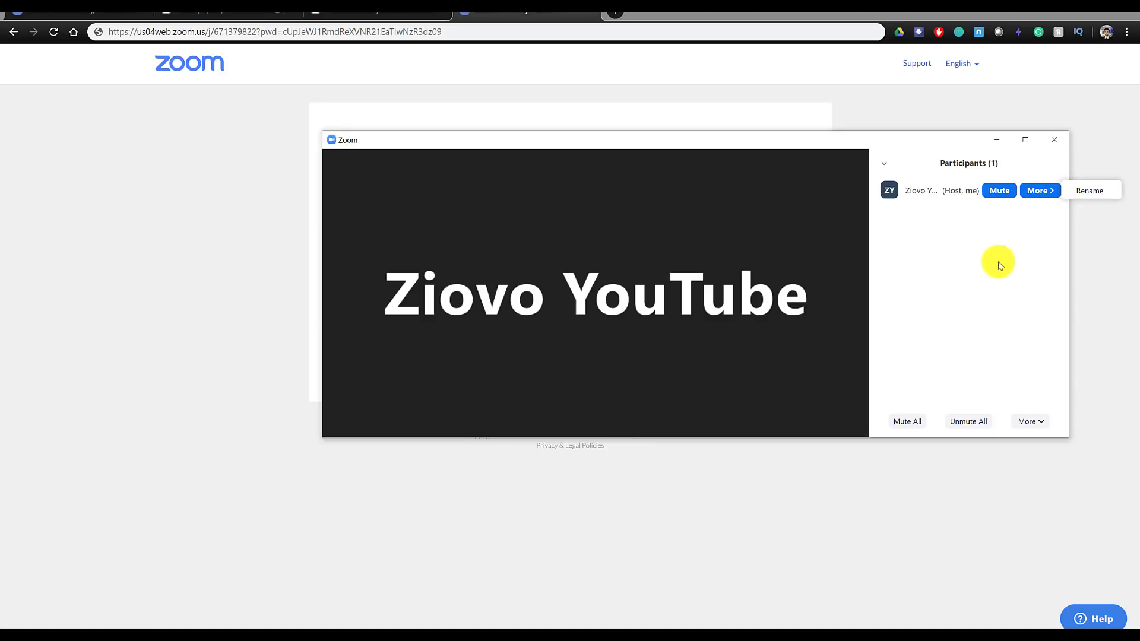
left_click(984, 279)
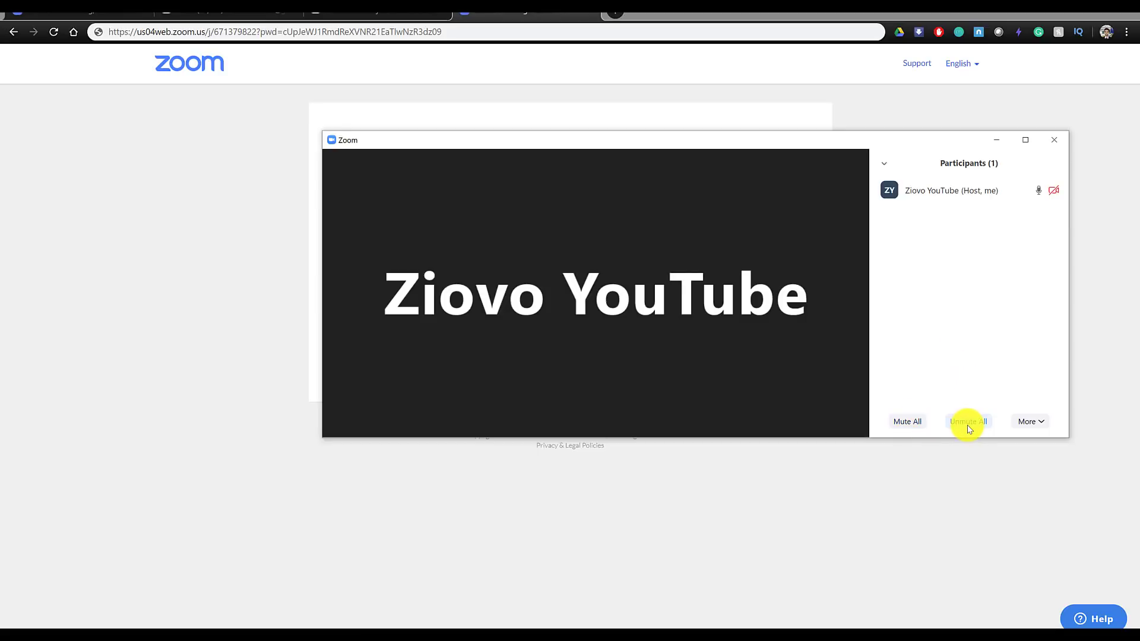
left_click(1017, 422)
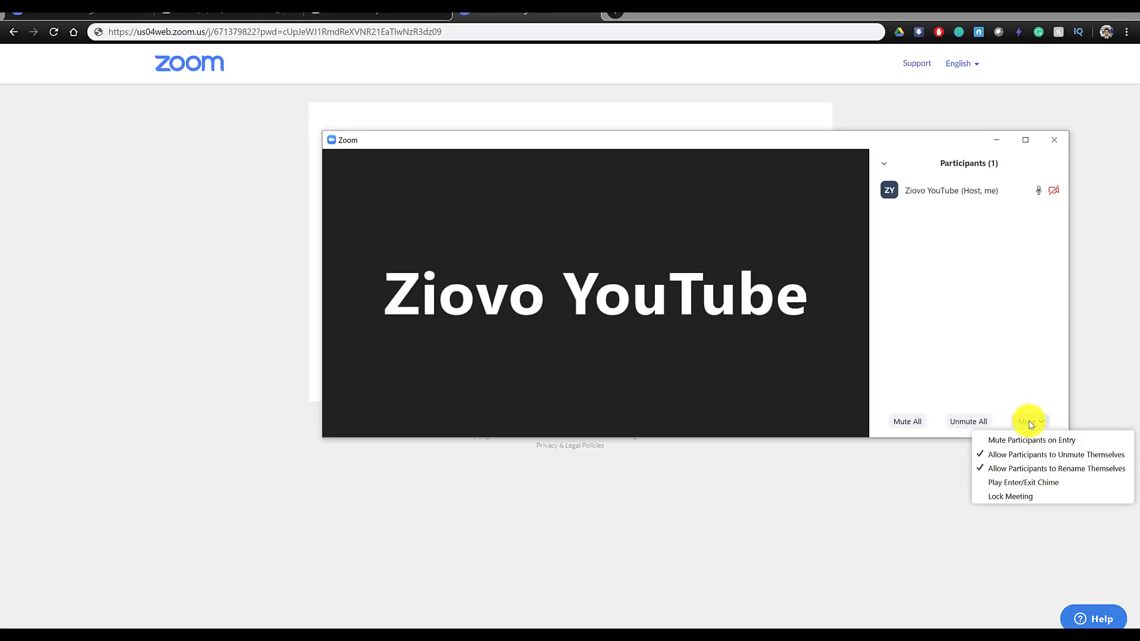
left_click(1063, 440)
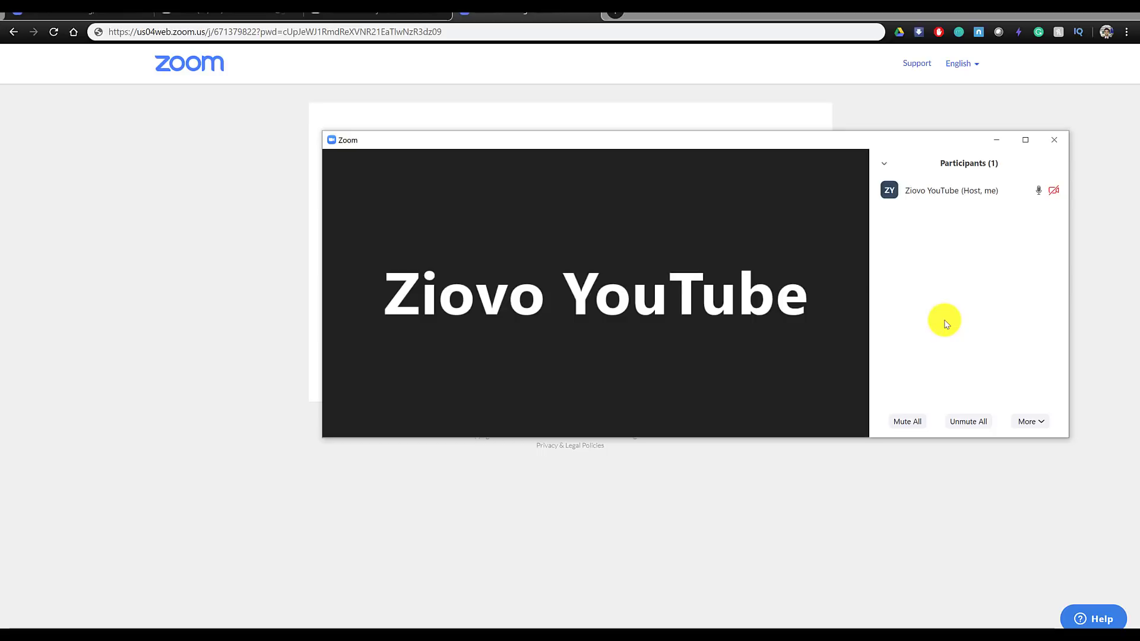
mouse_move(651, 369)
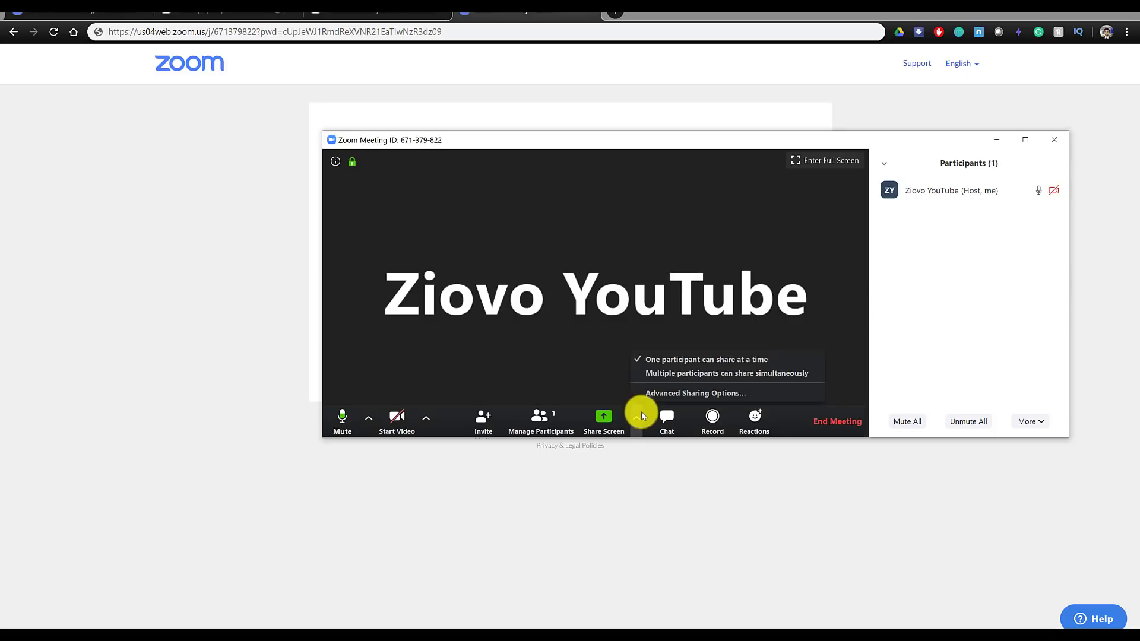
left_click(663, 394)
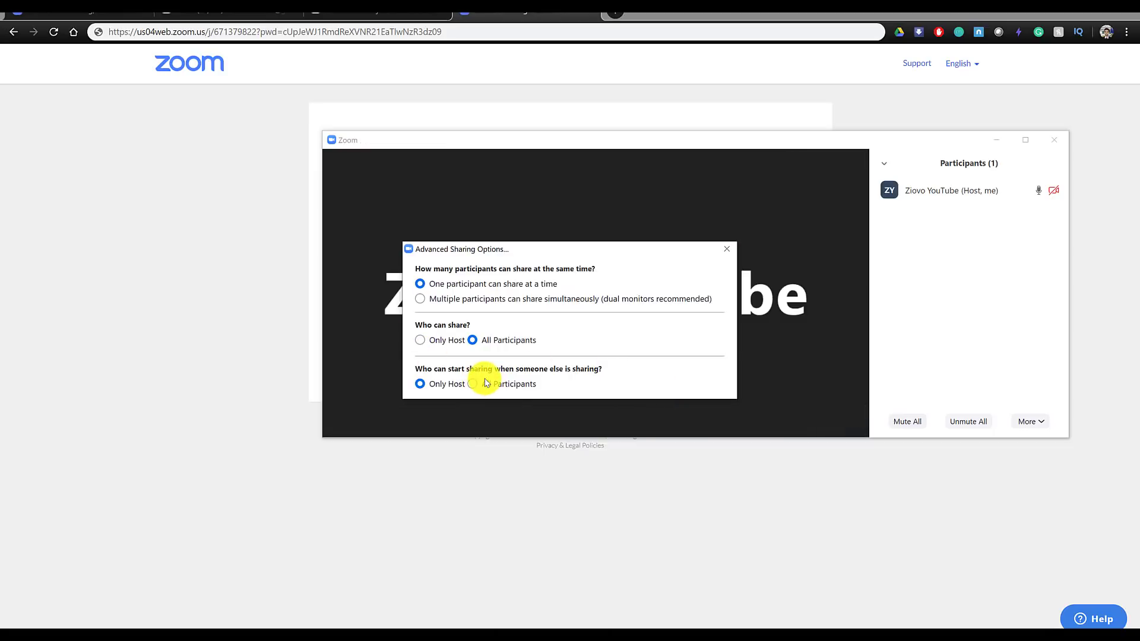
left_click(726, 249)
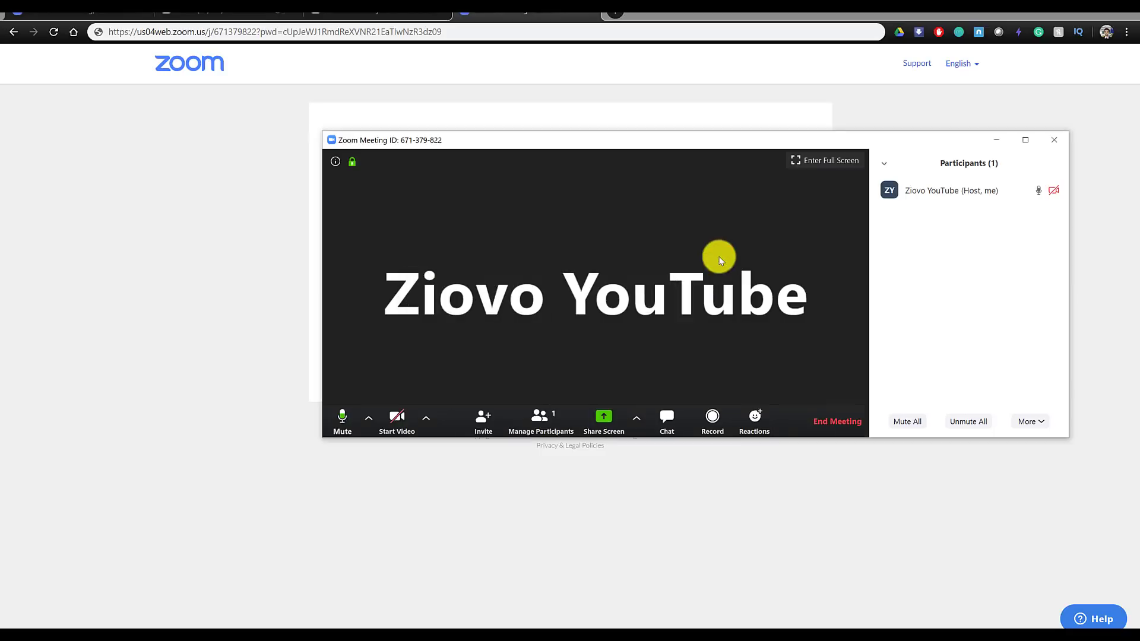
Open the group chat and type 'a' in the message box addressed to Everyone.
left_click(667, 418)
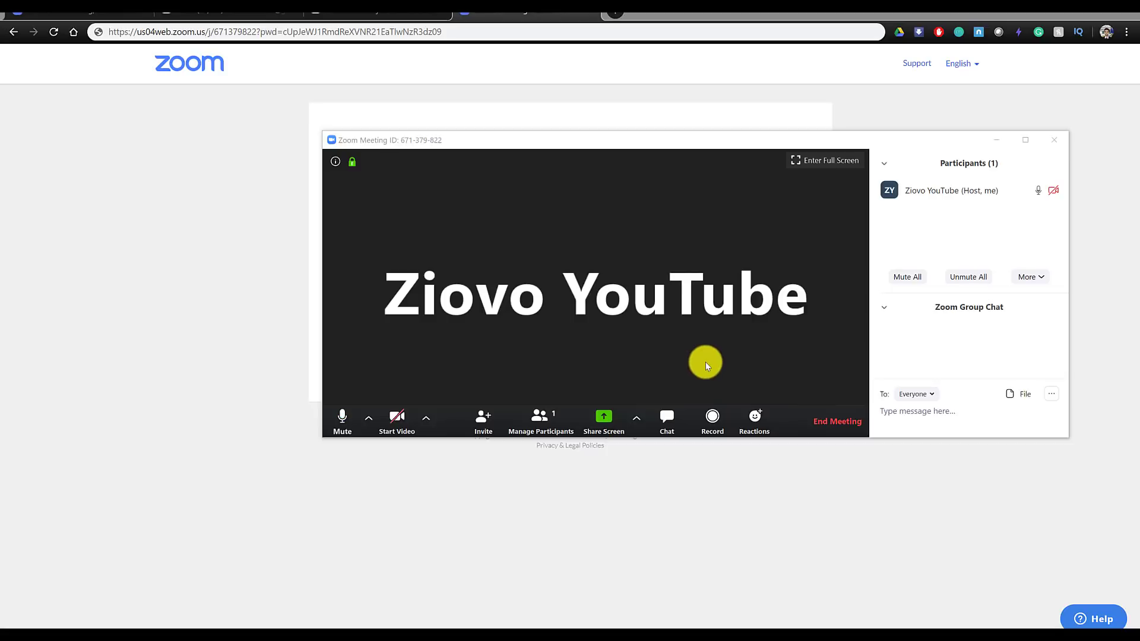
mouse_move(934, 202)
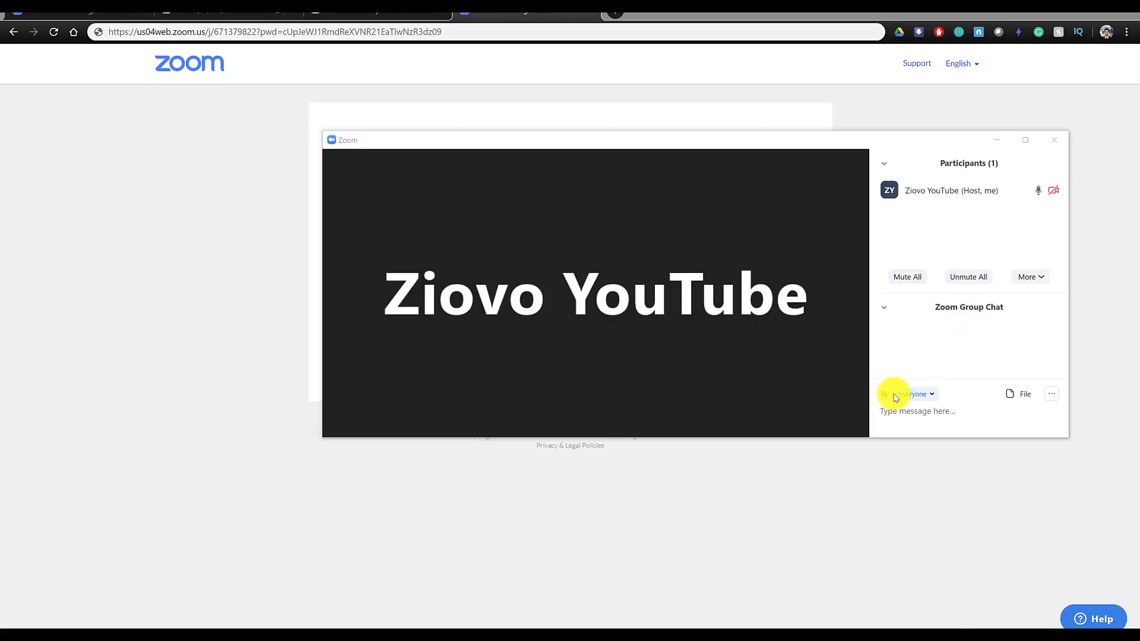
left_click(906, 427)
type("a")
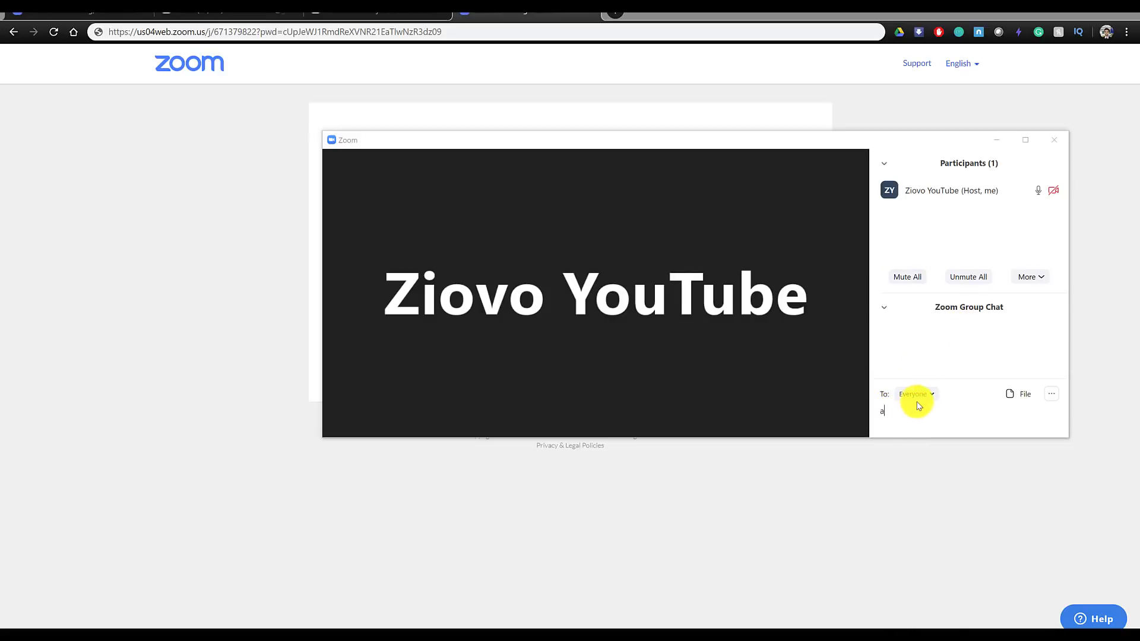
left_click(916, 395)
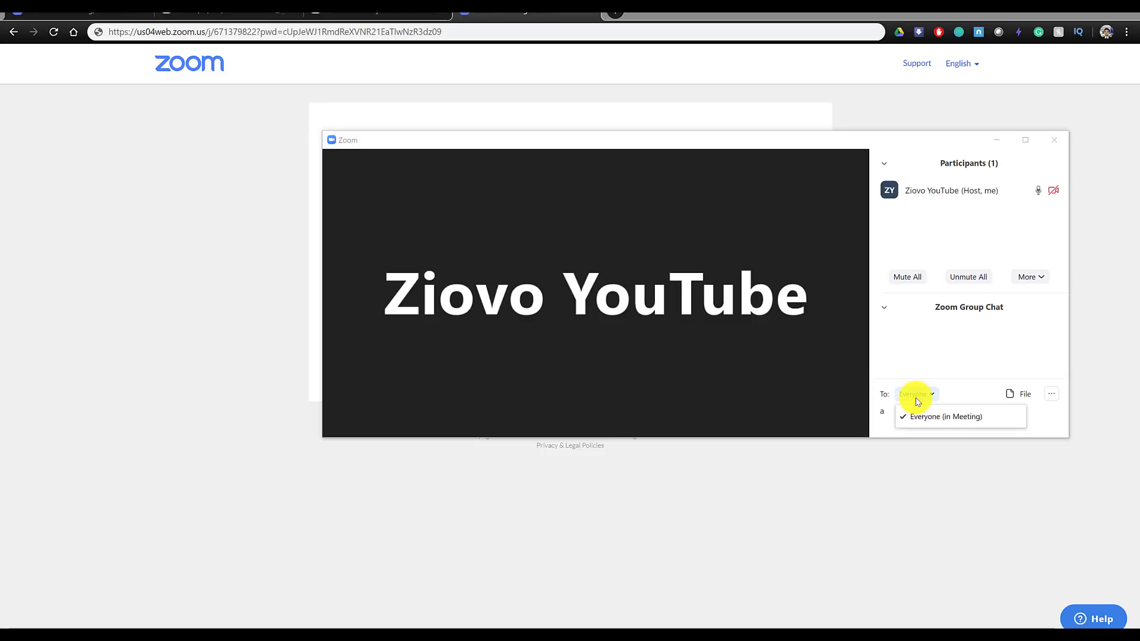
left_click(977, 392)
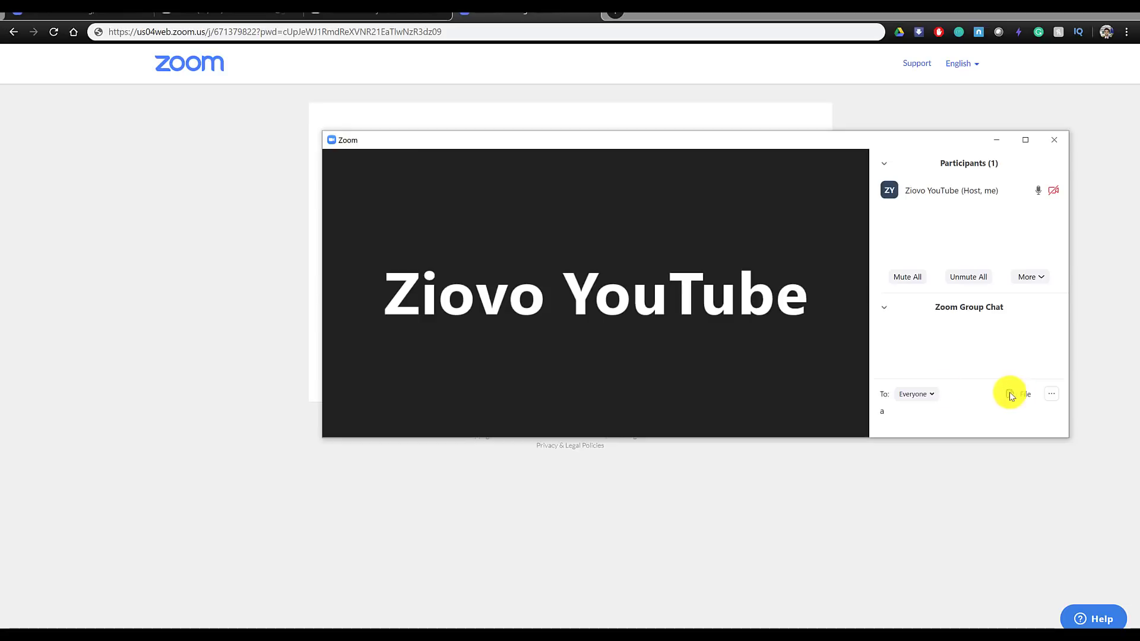
Send a Clap reaction to the meeting.
mouse_move(670, 419)
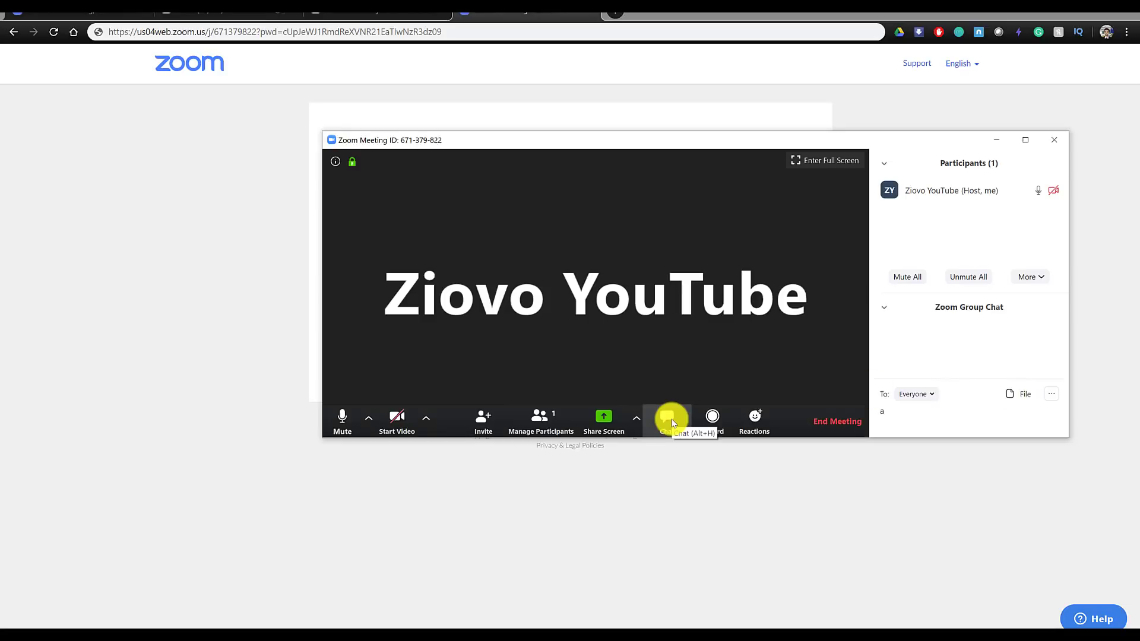
left_click(754, 422)
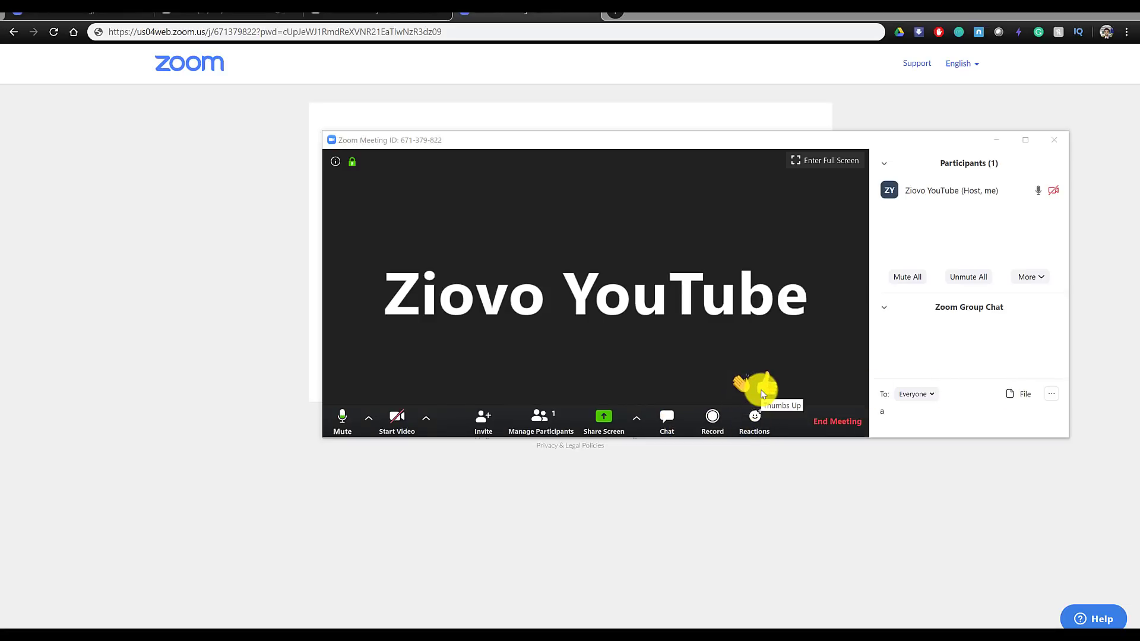
left_click(742, 394)
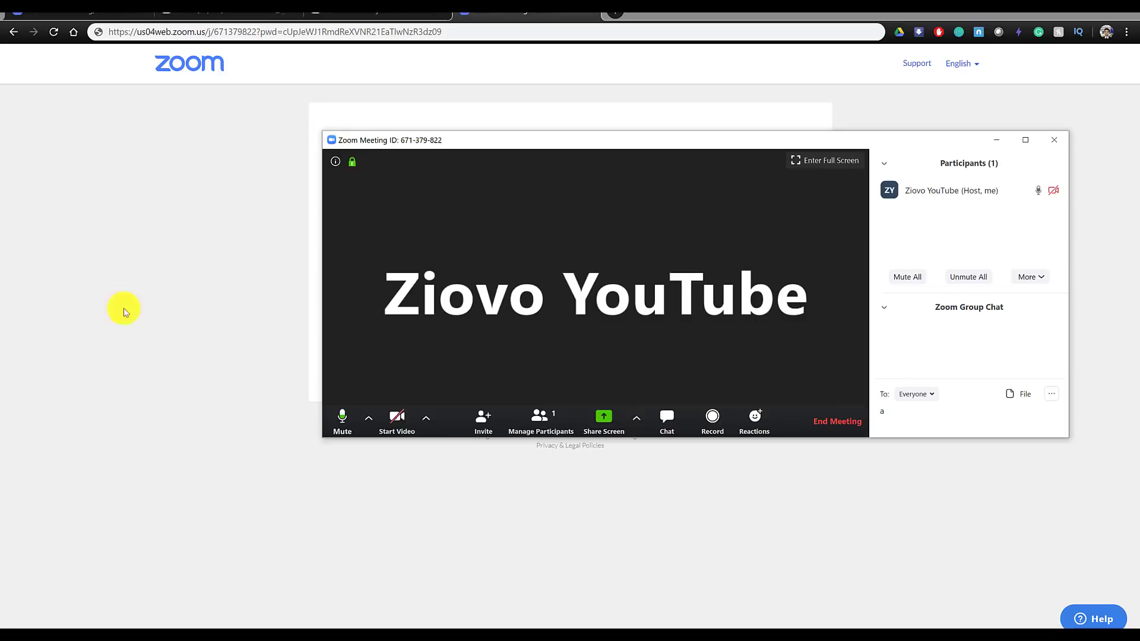
left_click(618, 425)
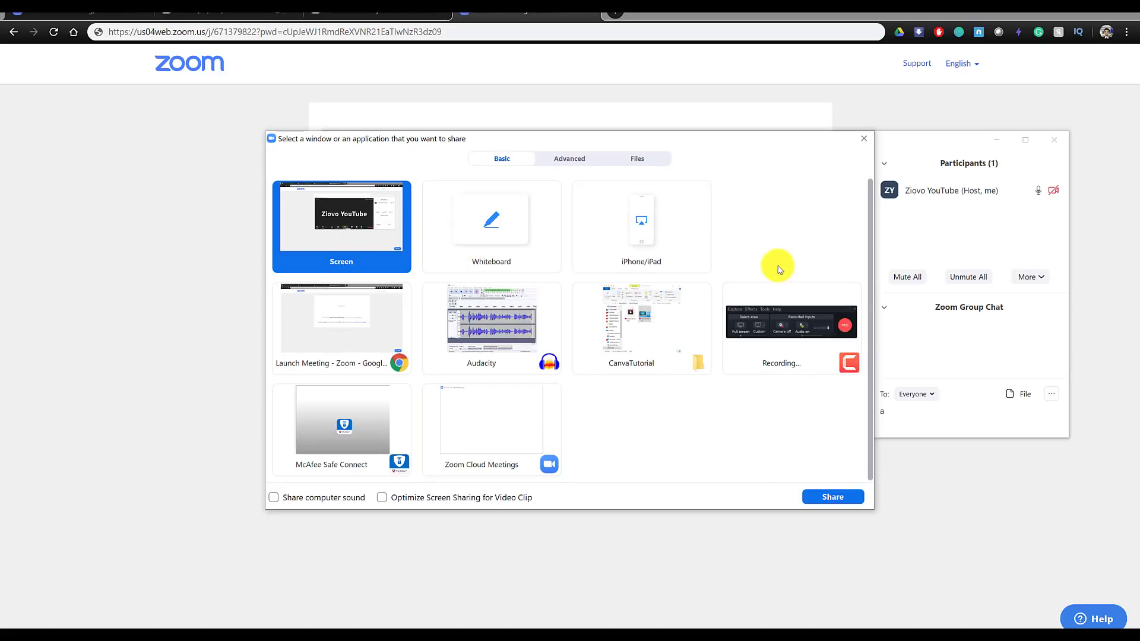
left_click(640, 159)
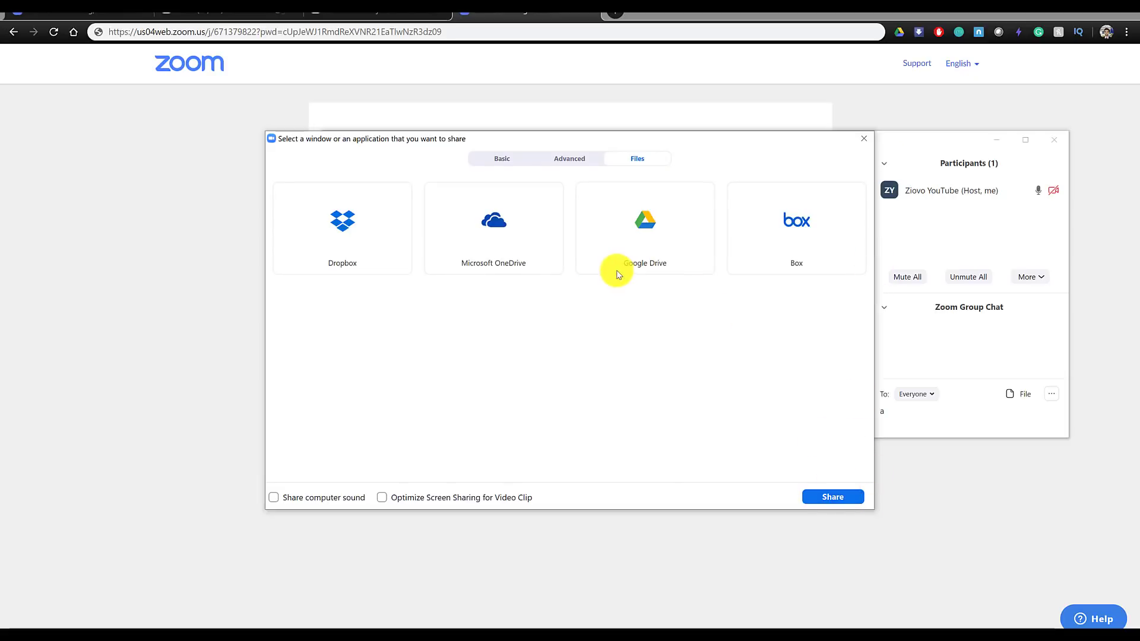
left_click(866, 141)
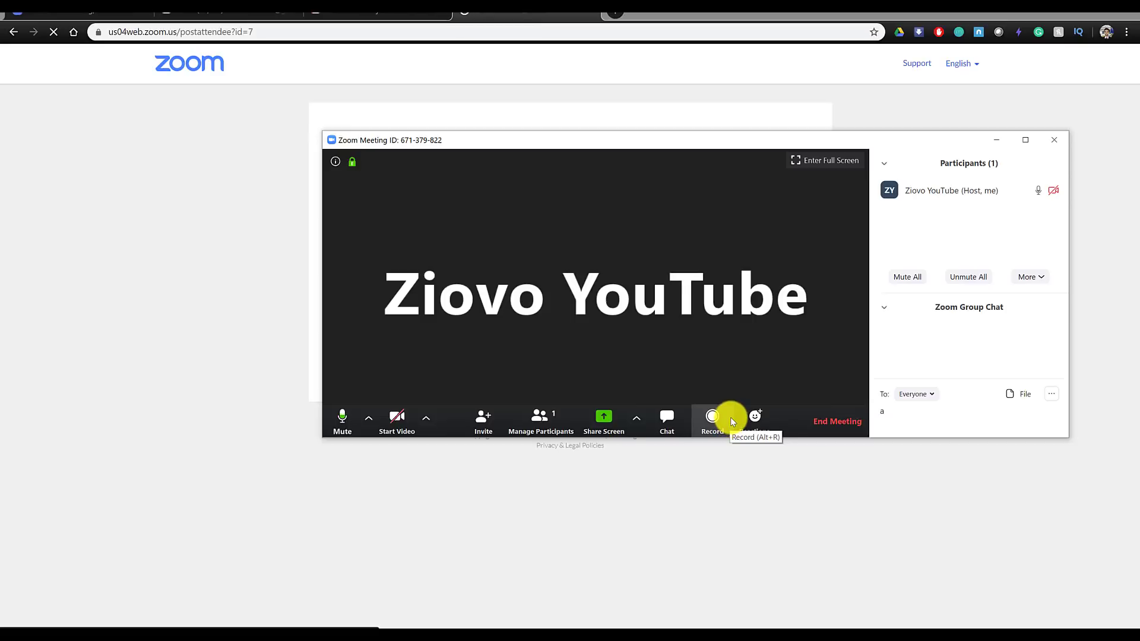
End the meeting for all participants via End Meeting for All.
left_click(854, 426)
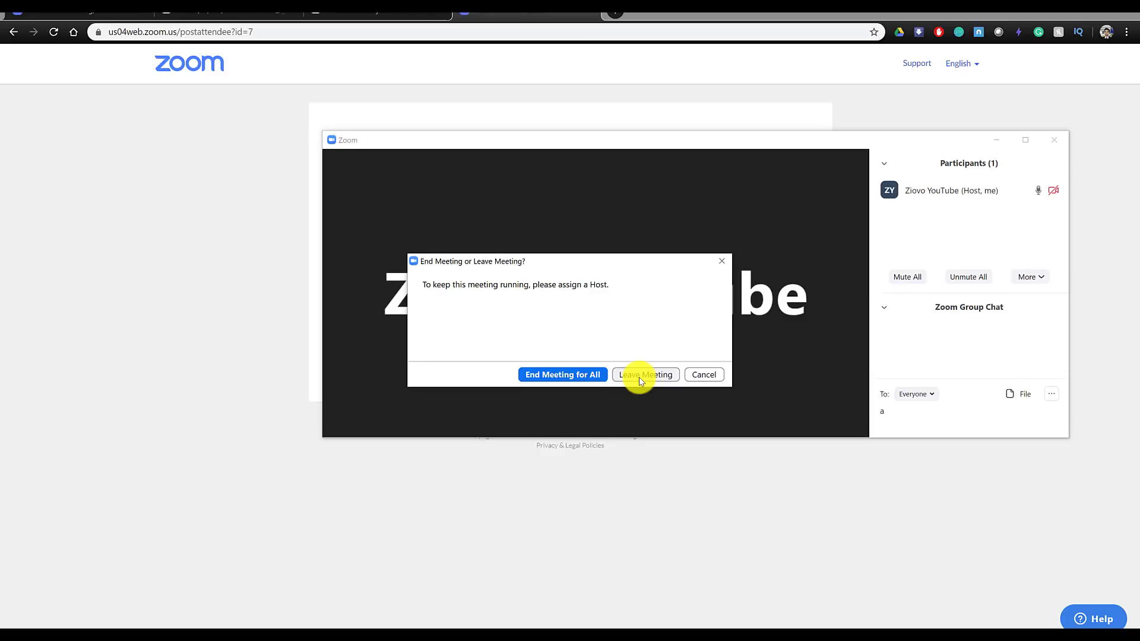
left_click(605, 377)
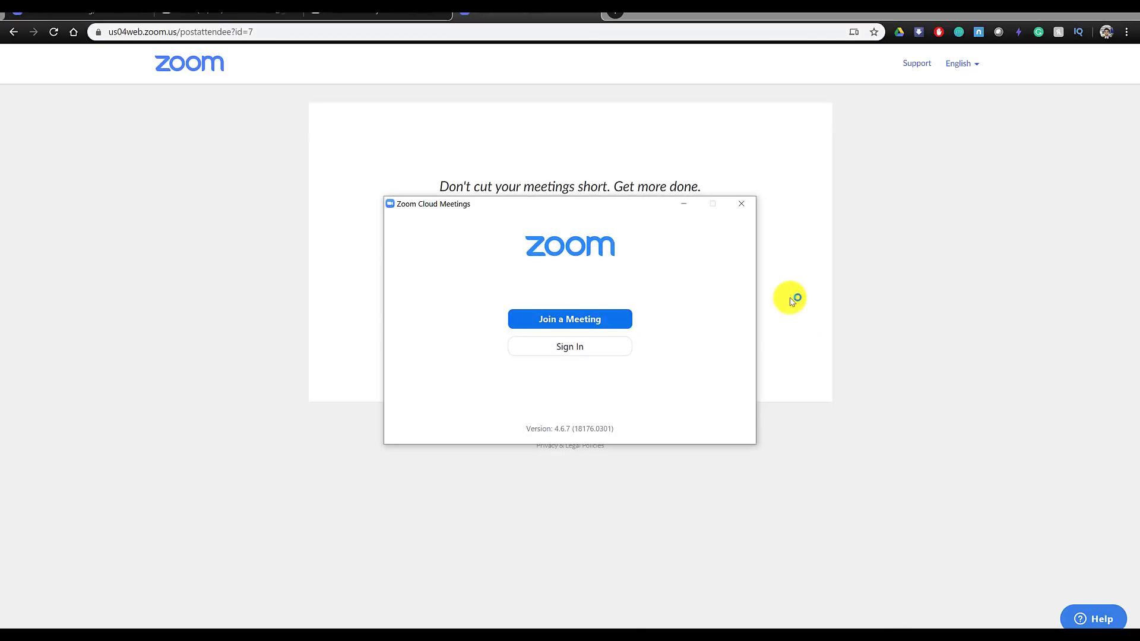